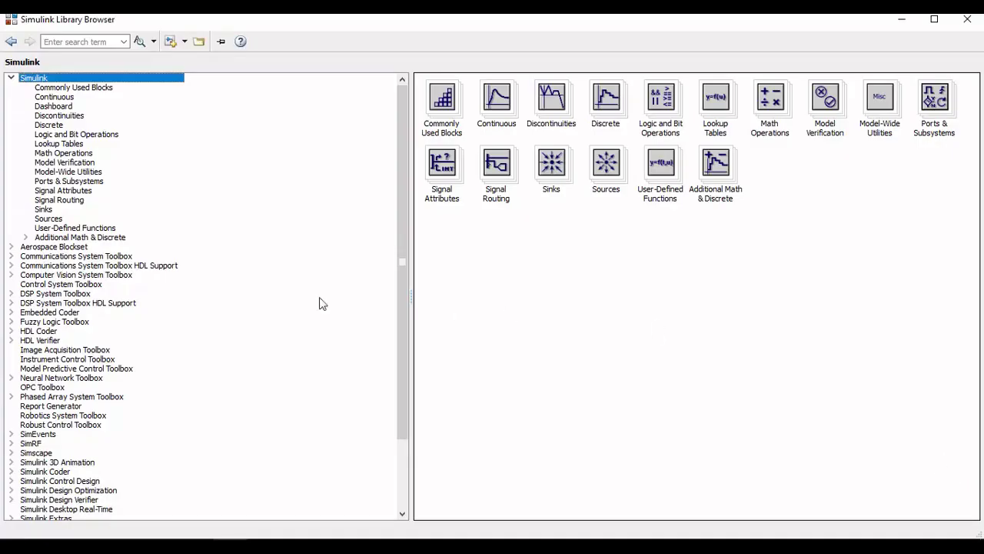
- Add the Sum block from Commonly Used Blocks to a new model, then add a Gain block
click(43, 89)
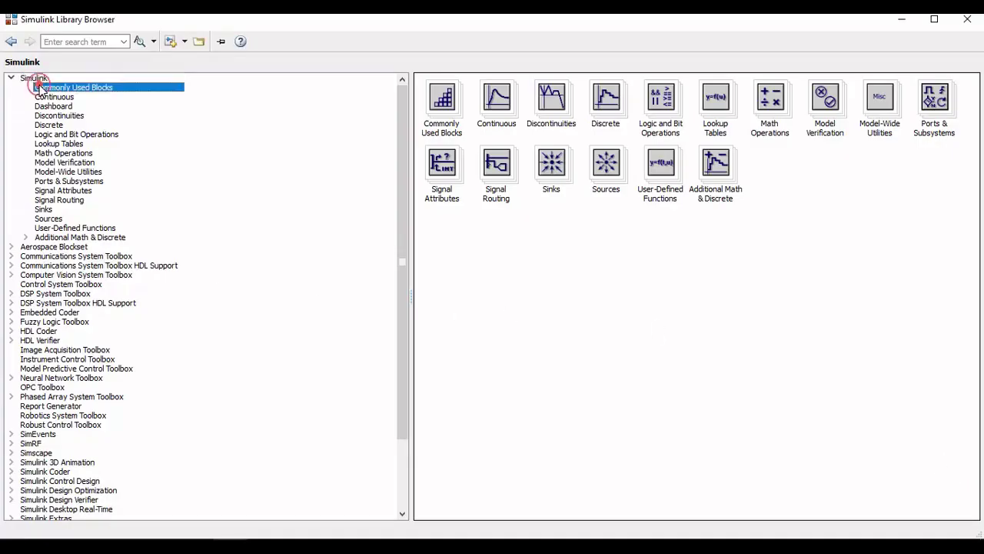
right_click(844, 198)
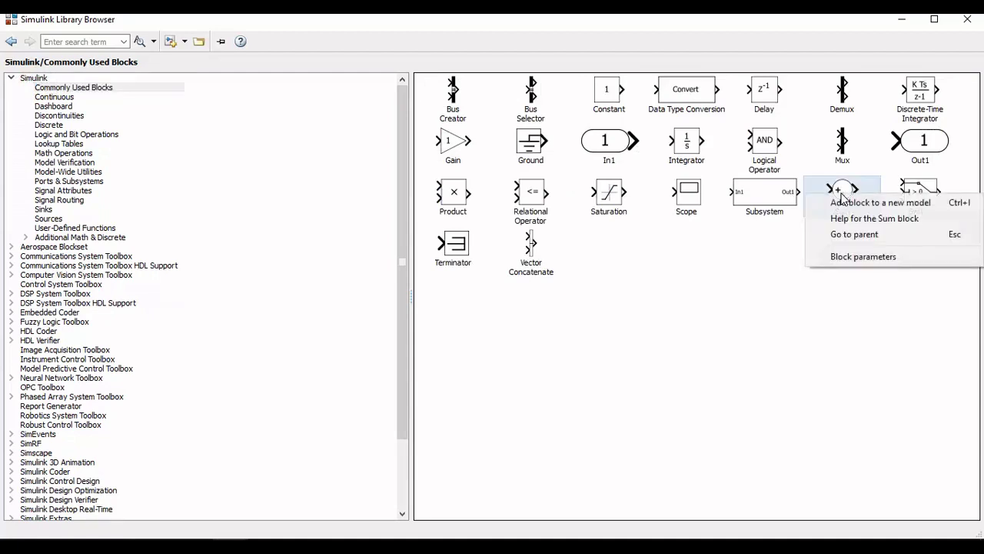
click(855, 203)
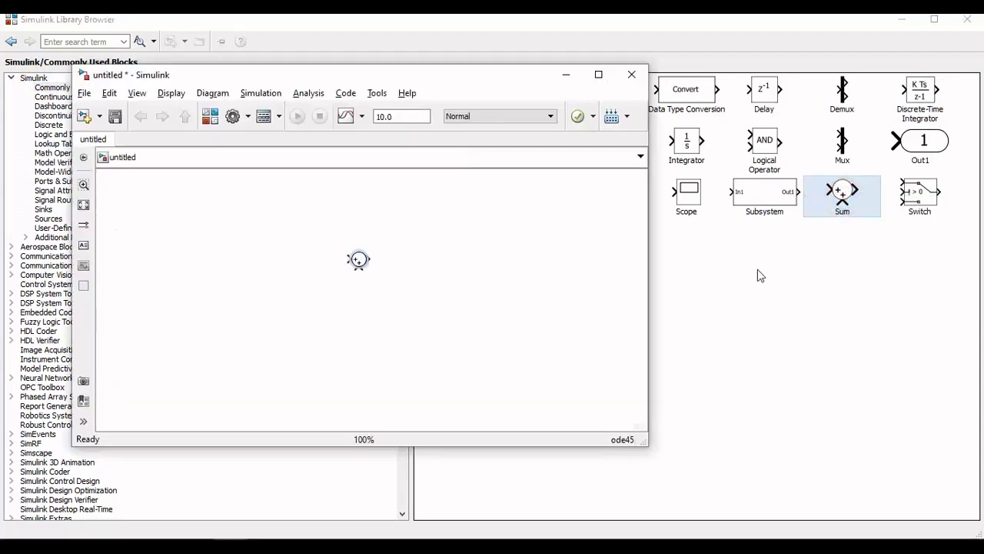
click(772, 276)
right_click(452, 150)
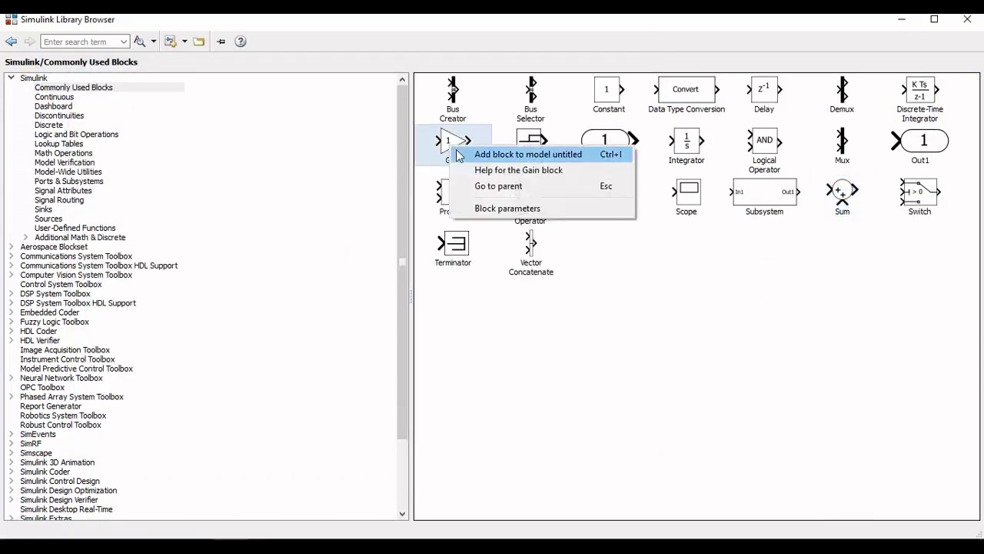
click(699, 151)
- Add the Integrator, Scope and Sources > Step blocks to the untitled model
click(681, 146)
right_click(680, 146)
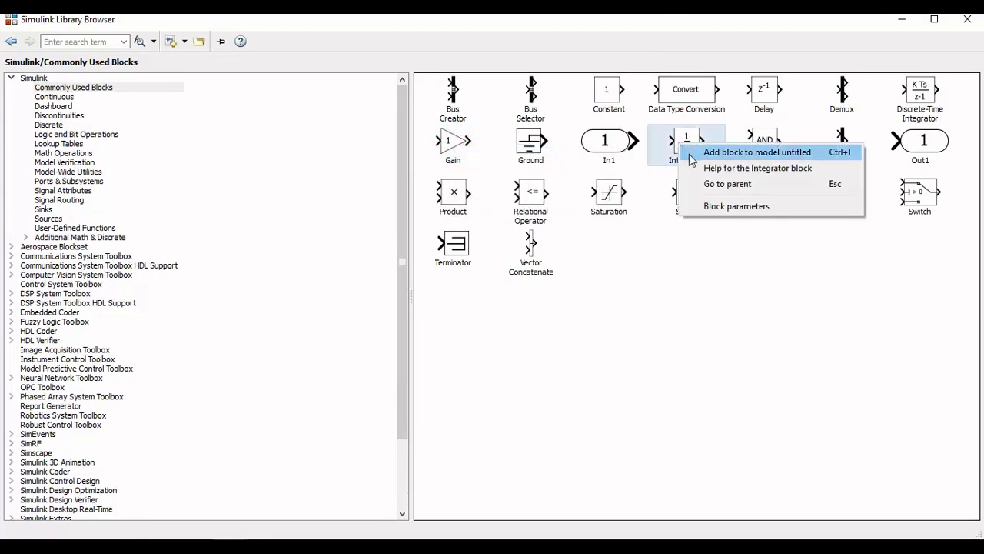
click(705, 153)
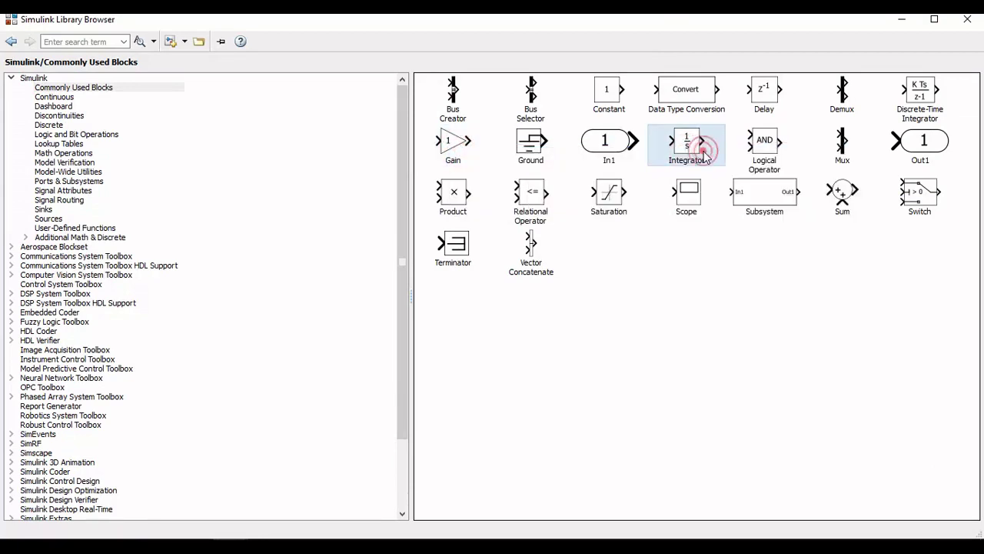
right_click(698, 183)
click(715, 192)
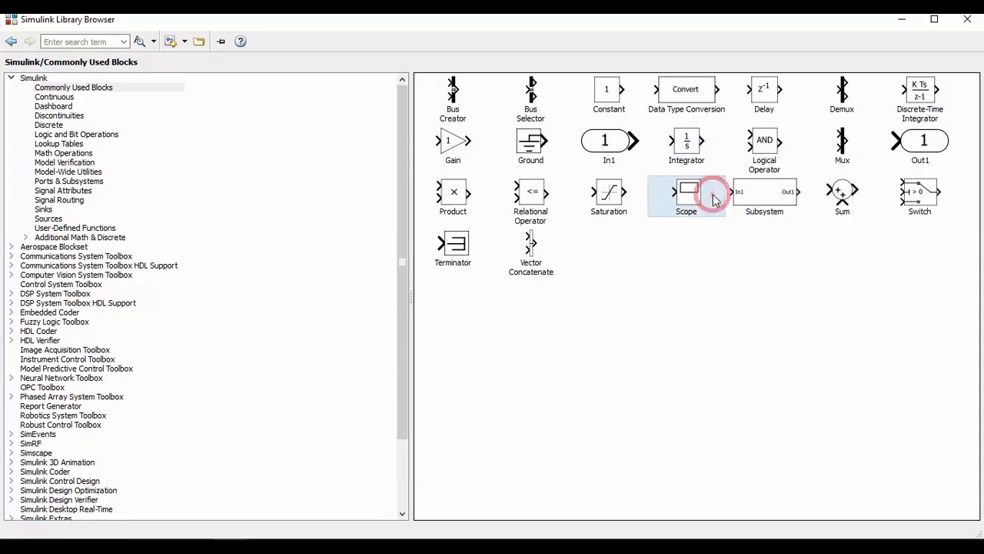
click(50, 219)
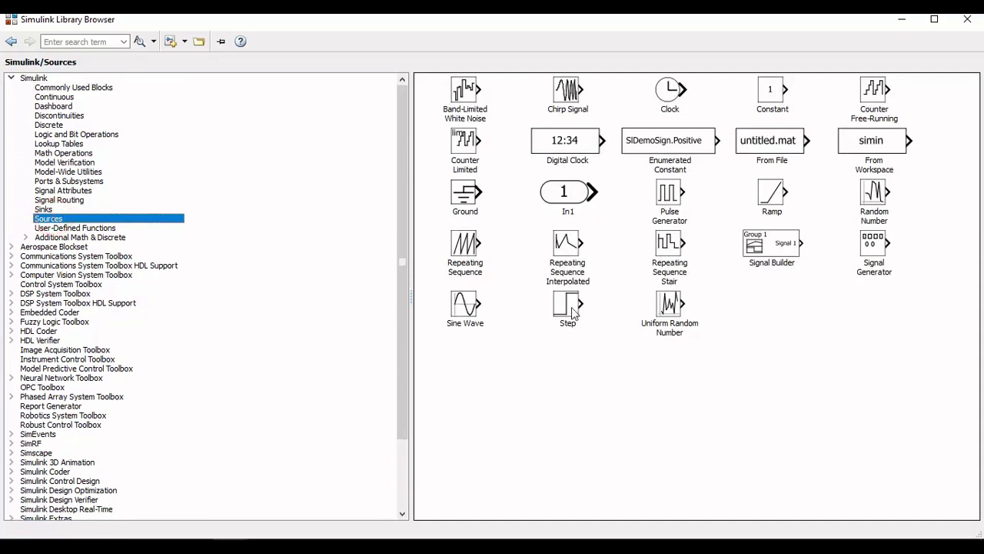
right_click(577, 307)
click(585, 314)
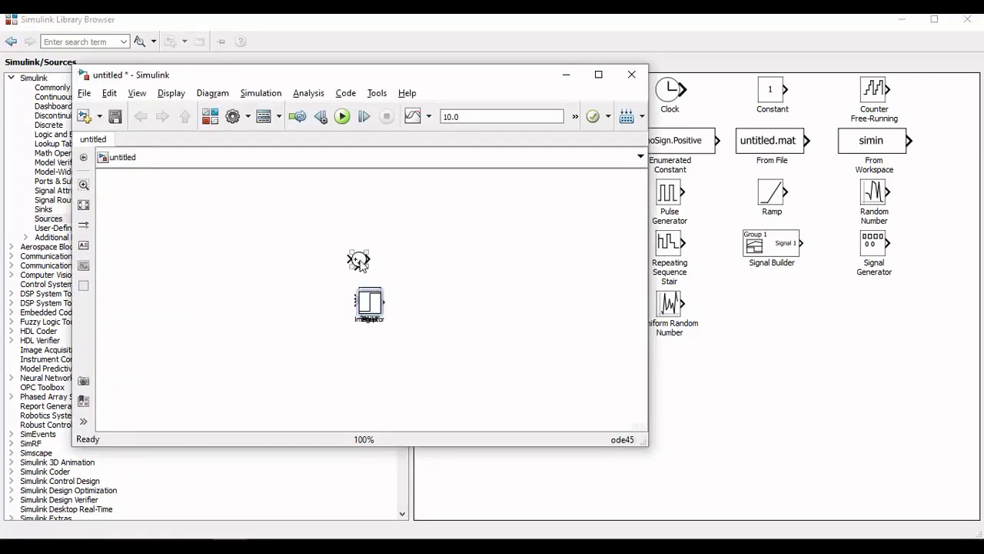
- Line up Step, Sum, Integrator and Scope in a row from left to right
drag(372, 311, 347, 260)
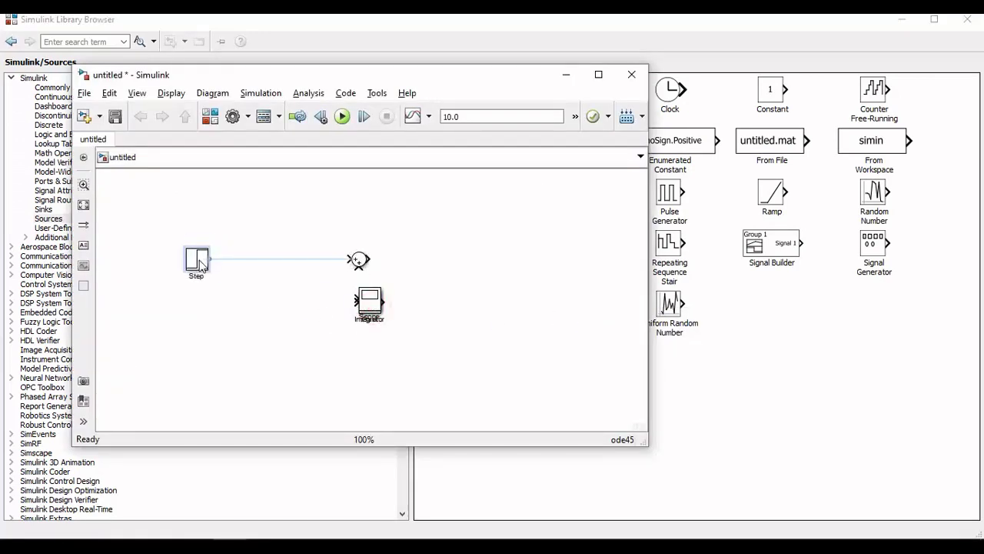
drag(369, 304, 550, 262)
drag(536, 259, 283, 259)
click(358, 260)
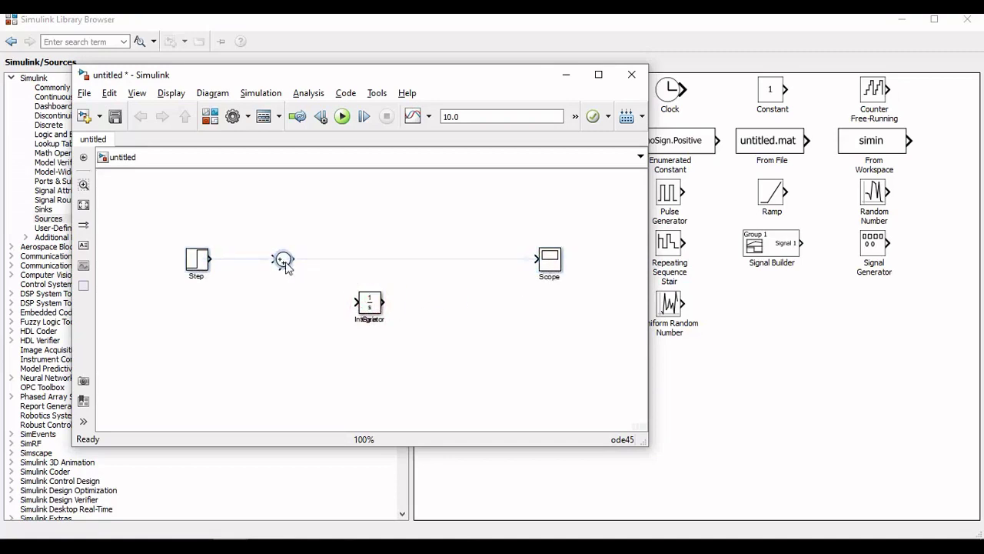
drag(380, 310, 380, 265)
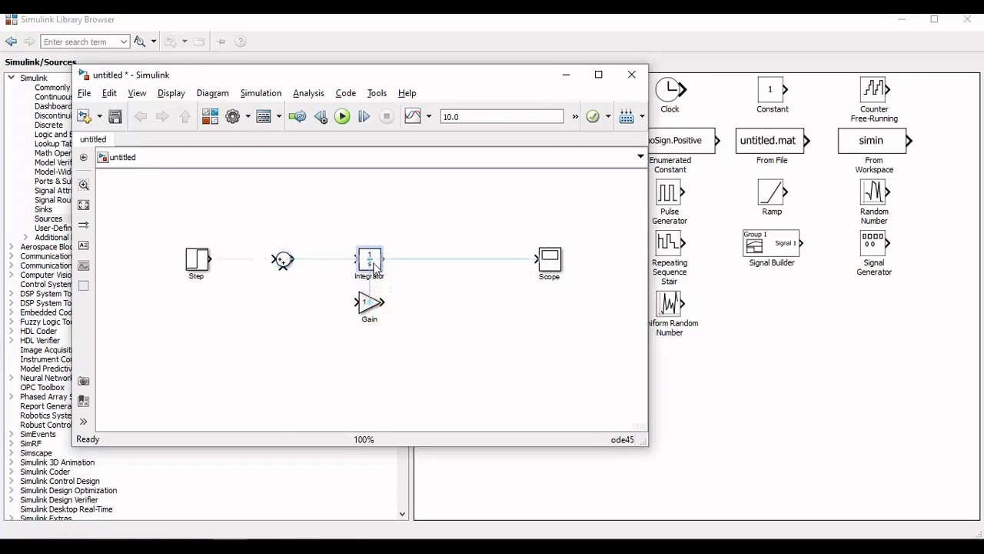
- Place the Gain below the Integrator, rotate it downward, and wire the Integrator's output into it
click(372, 304)
drag(371, 303, 412, 349)
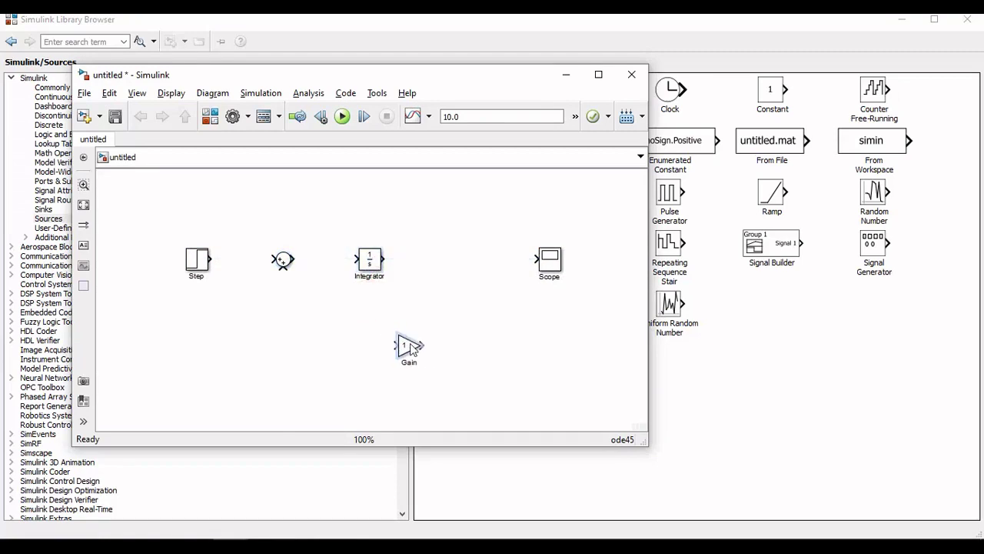
key(ctrl+r)
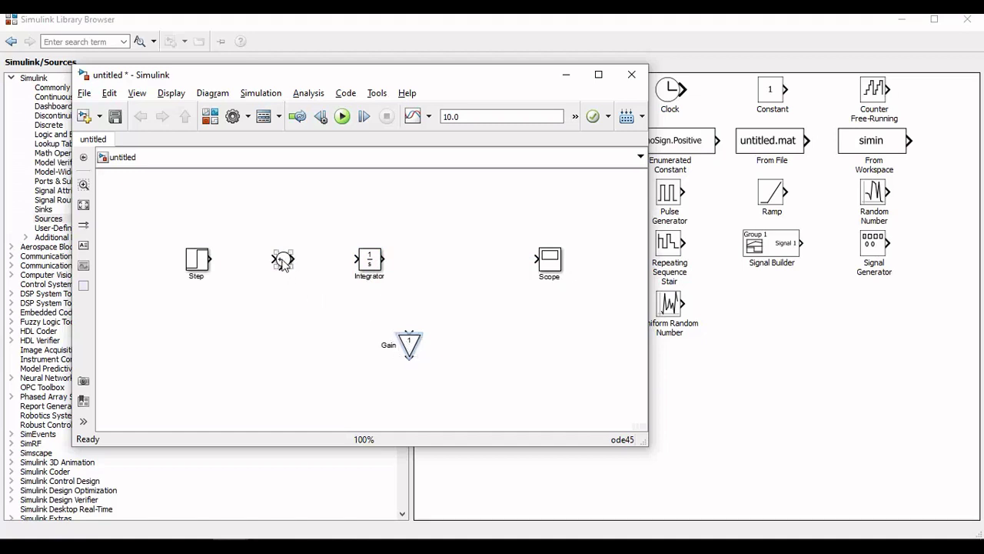
drag(407, 328, 385, 259)
click(409, 346)
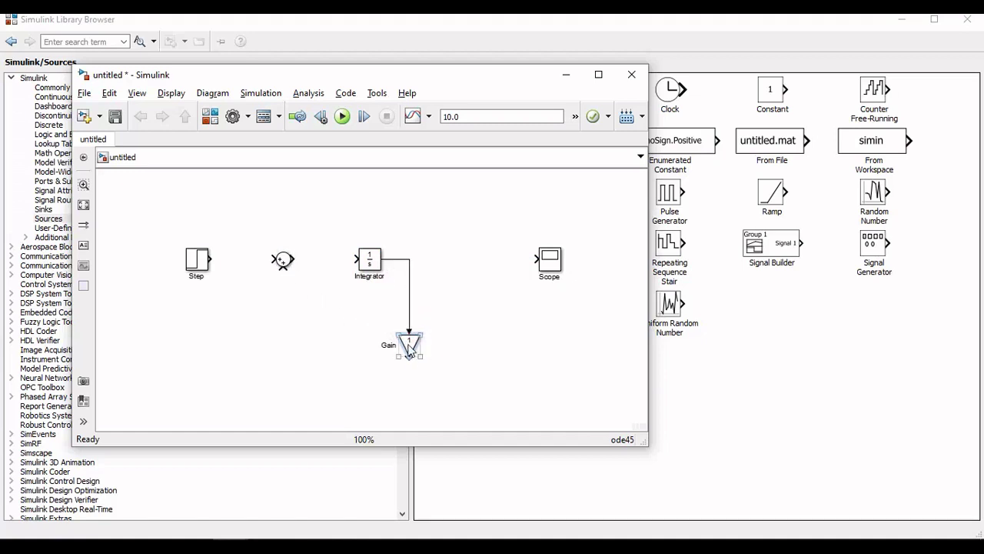
drag(410, 348, 410, 320)
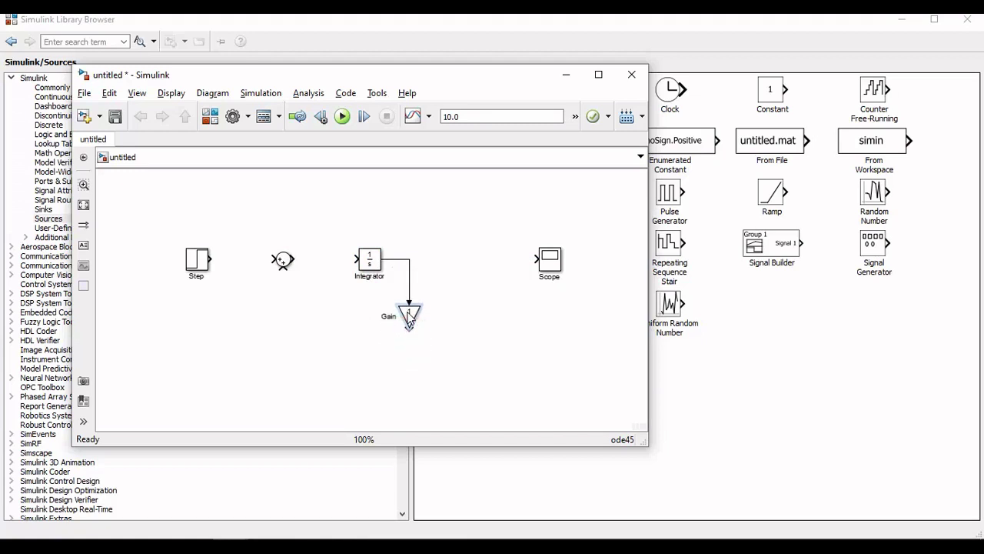
click(283, 261)
click(285, 288)
click(285, 262)
- Set the Sum's signs to |++++ with a rectangular icon and stretch it tall in line with the row
double_click(284, 265)
click(371, 288)
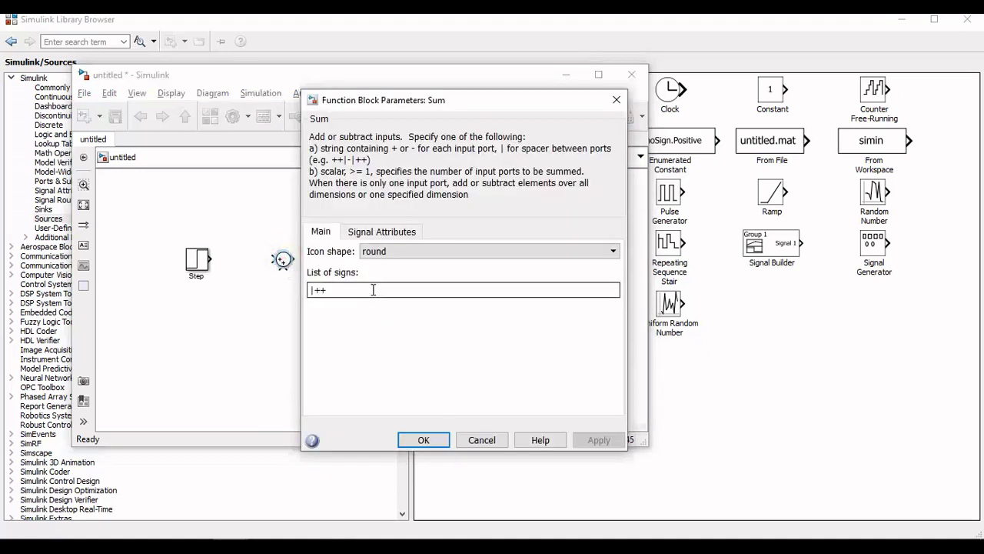
double_click(372, 289)
key(End)
text(++)
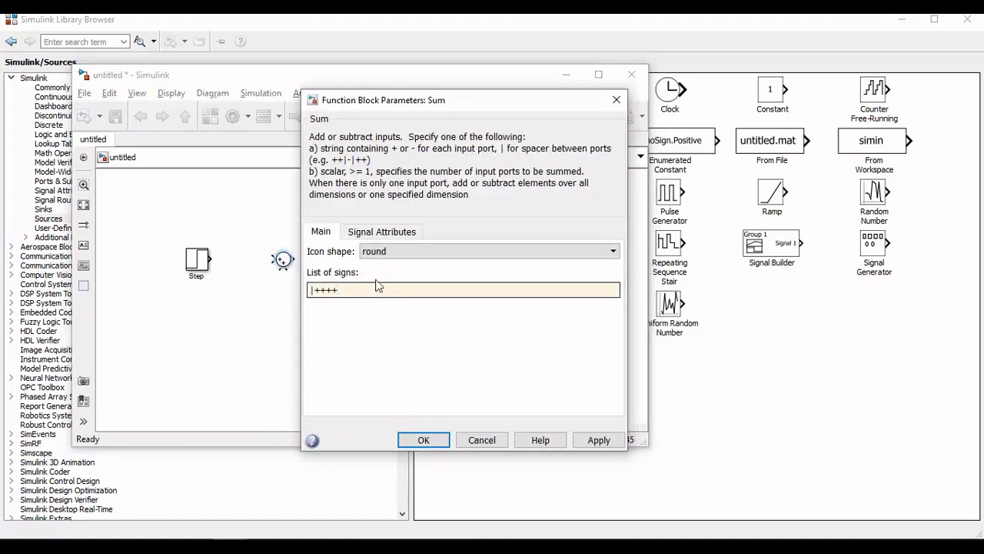
click(384, 252)
click(388, 261)
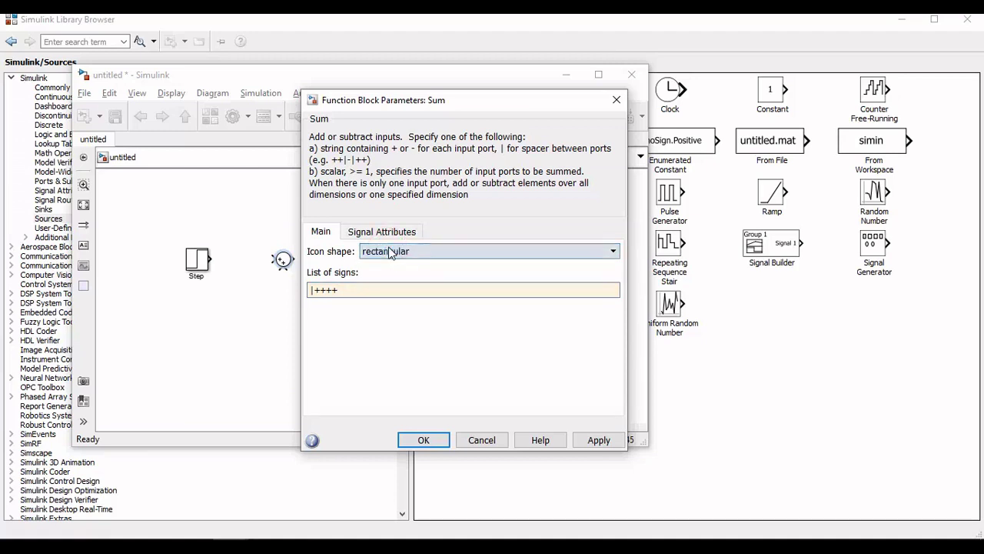
click(424, 439)
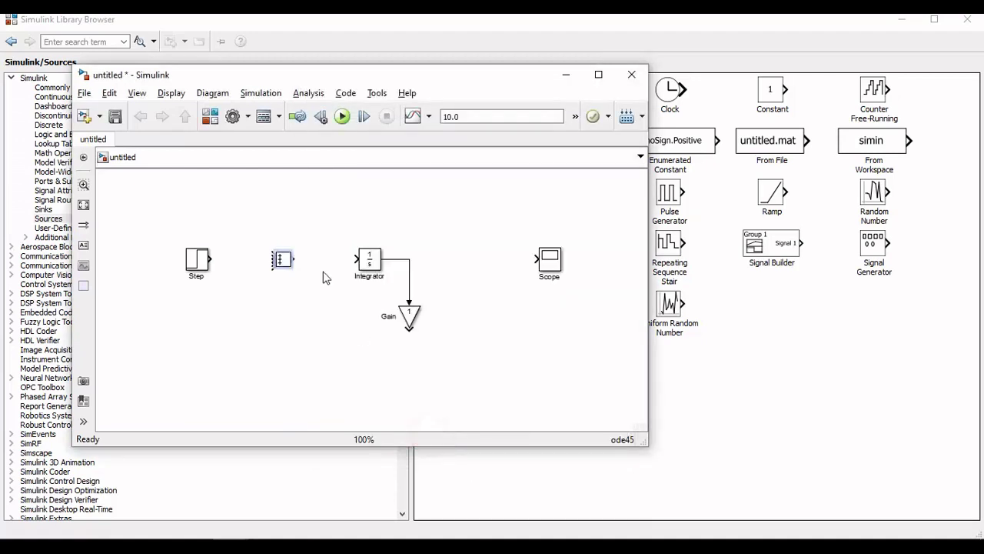
mouse_move(285, 263)
mouse_down()
mouse_move(312, 321)
mouse_move(279, 275)
mouse_up()
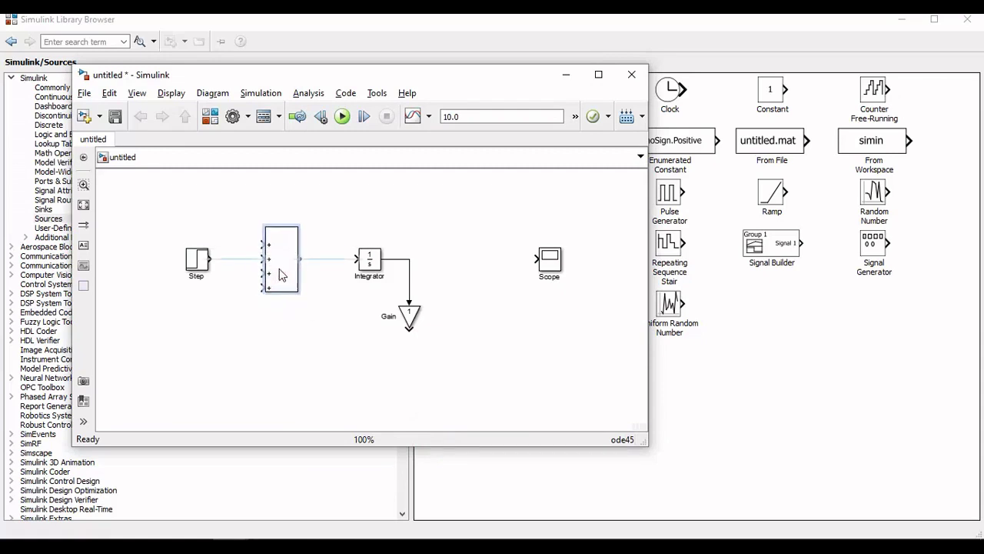
click(328, 259)
- Wire Sum into the Integrator and paste a copy of the Integrator–Gain pair beside it
click(366, 260)
click(371, 260)
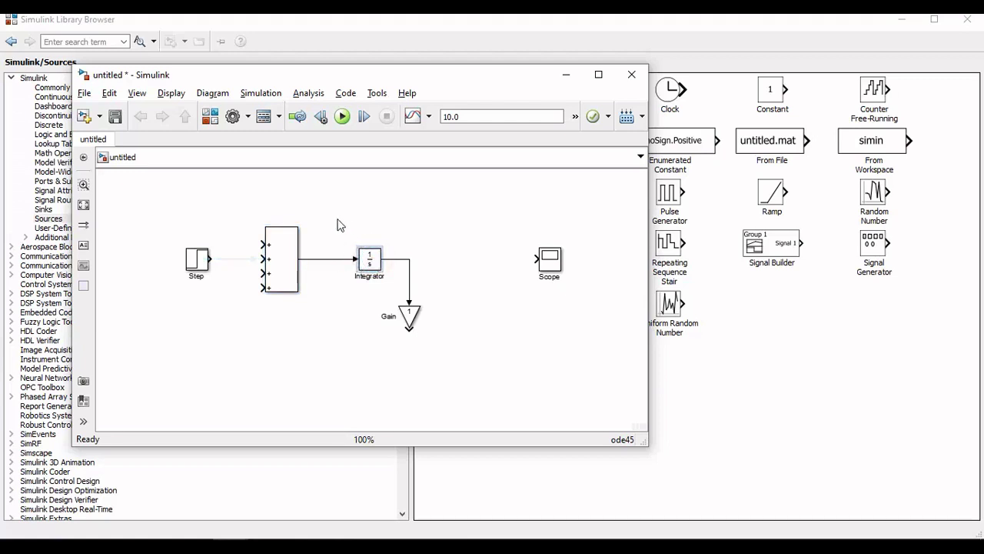
drag(339, 220, 431, 369)
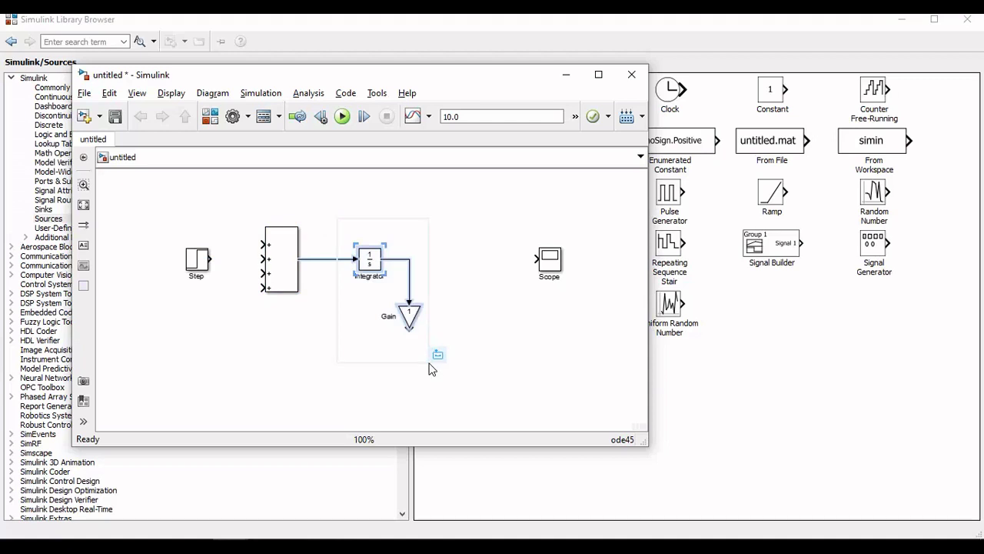
key(ctrl+c)
key(ctrl+v)
drag(376, 273, 485, 263)
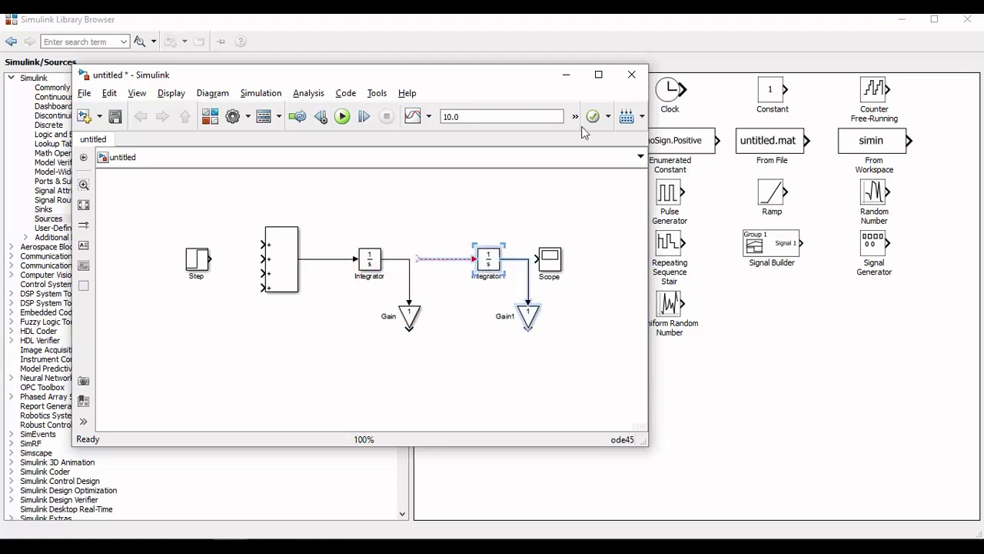
- Move the Scope to the far right and connect the first Integrator's output to Integrator1
click(599, 75)
drag(483, 208, 792, 209)
click(345, 205)
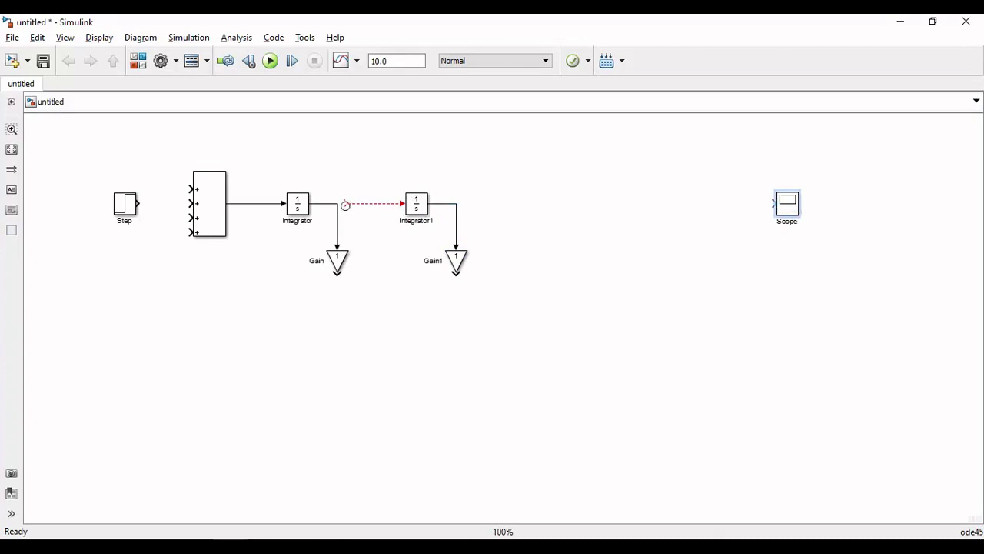
drag(345, 202, 508, 306)
- Paste a third Integrator–Gain pair and feed Integrator1's output into Integrator2
key(ctrl+c)
key(ctrl+v)
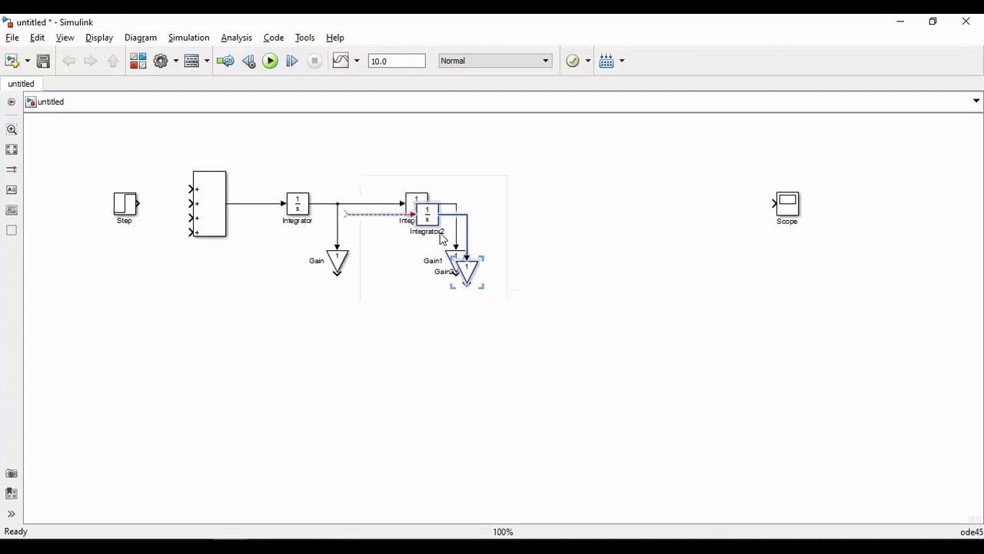
drag(425, 215, 562, 205)
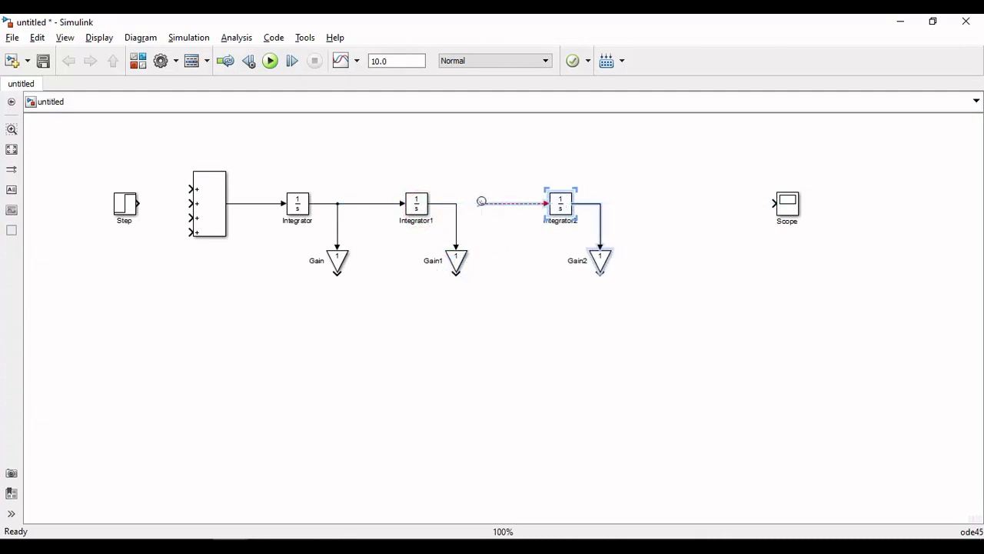
drag(479, 201, 456, 203)
- Enter gain values -3 for Gain, -2 for Gain1 and -1 for Gain2
click(343, 261)
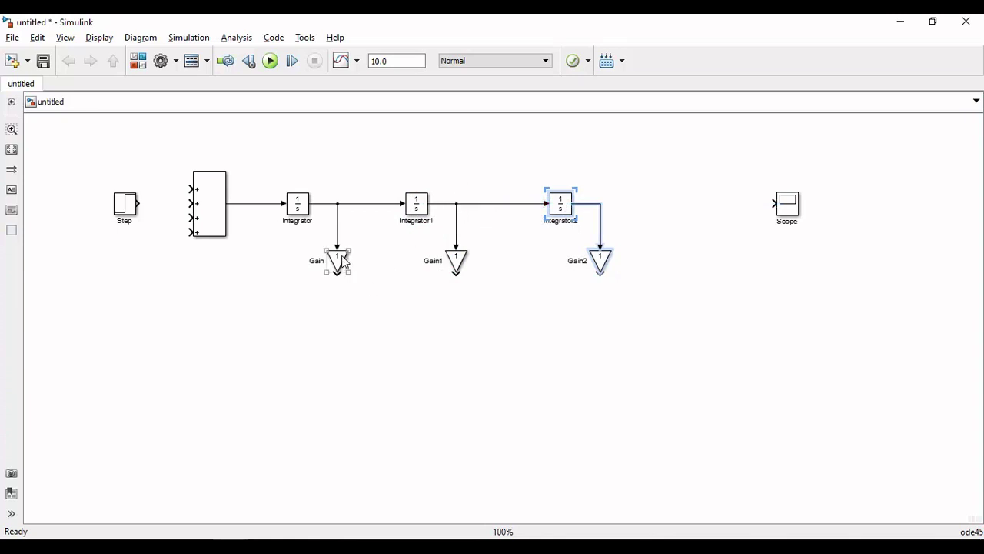
double_click(343, 262)
text(-3)
key(Return)
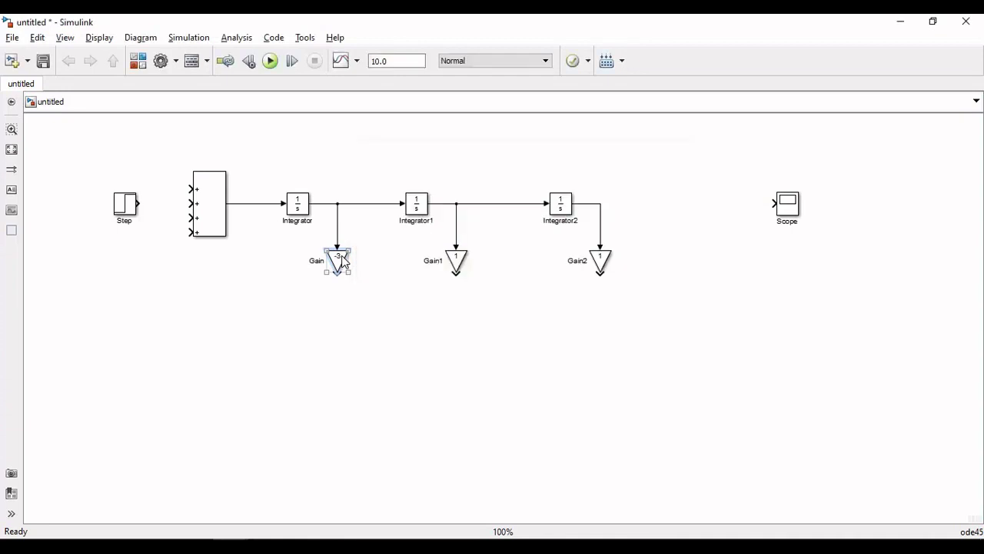
click(456, 261)
click(458, 262)
text(-)
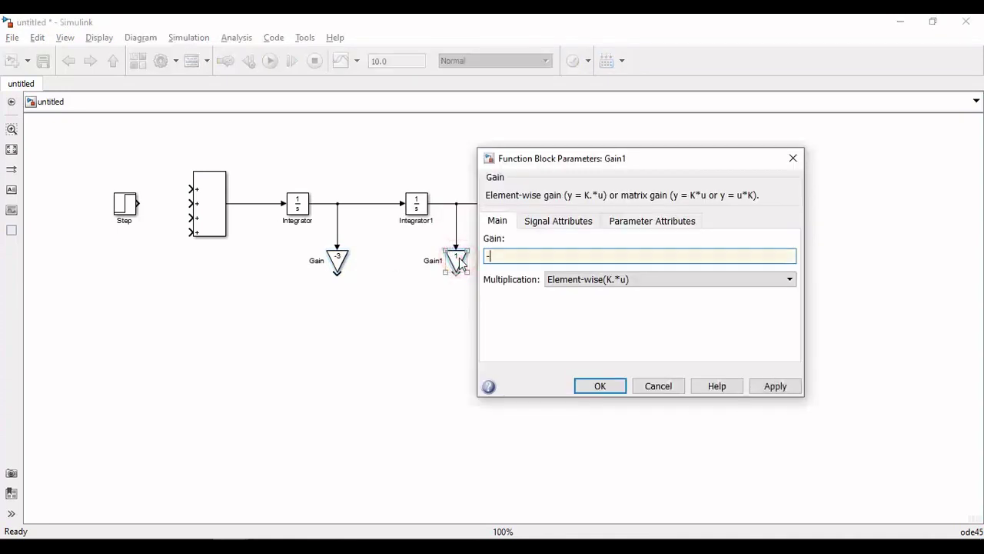
text(2)
key(Return)
double_click(601, 260)
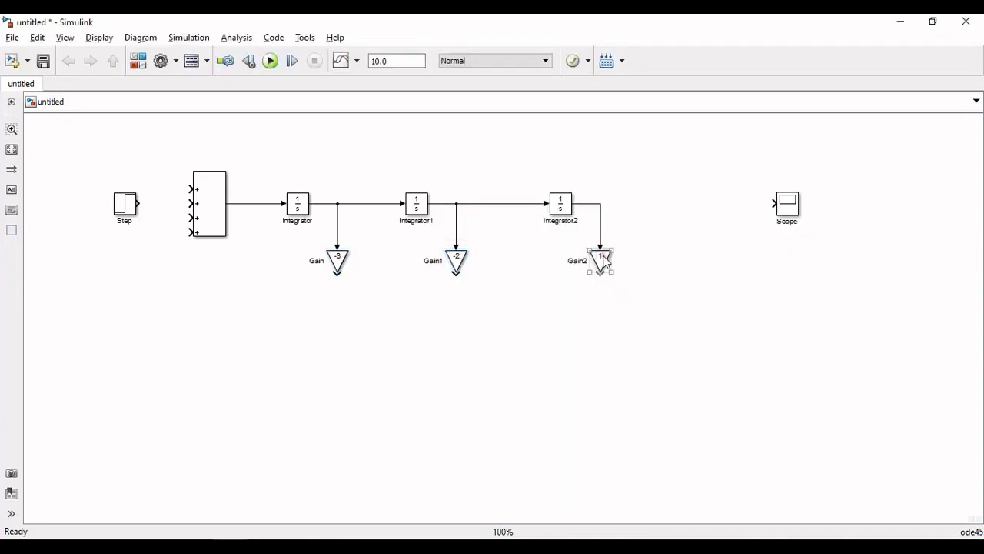
text(-1)
key(Return)
- Route the Gain, Gain1 and Gain2 outputs back under the diagram into Sum inputs four, three and two
drag(337, 278, 190, 232)
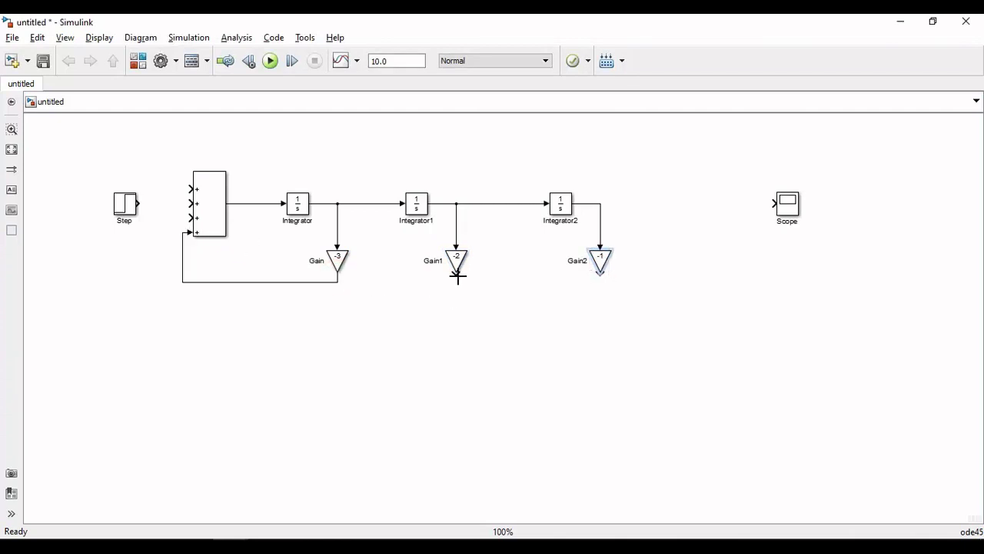
mouse_move(458, 277)
mouse_down()
mouse_move(145, 223)
mouse_move(189, 218)
mouse_up()
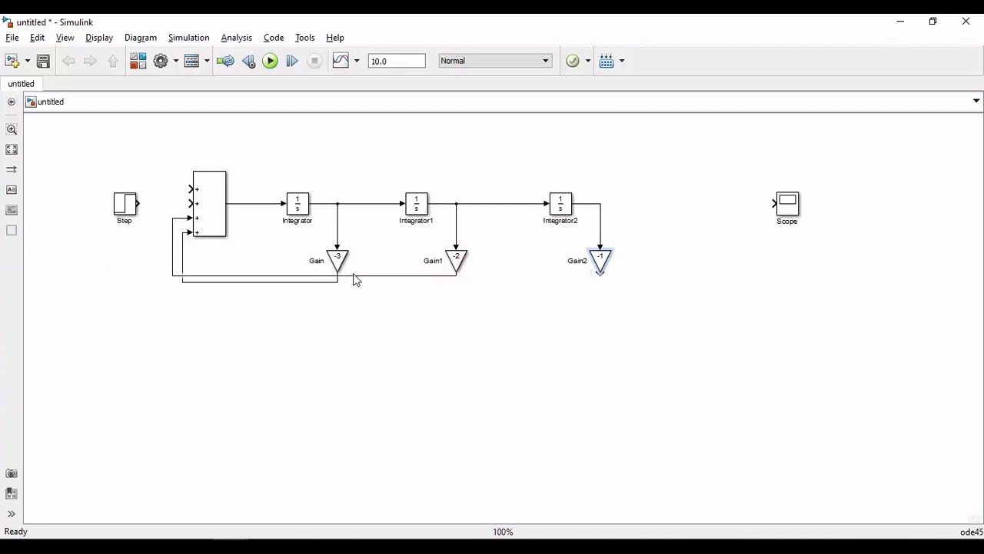
drag(355, 277, 358, 301)
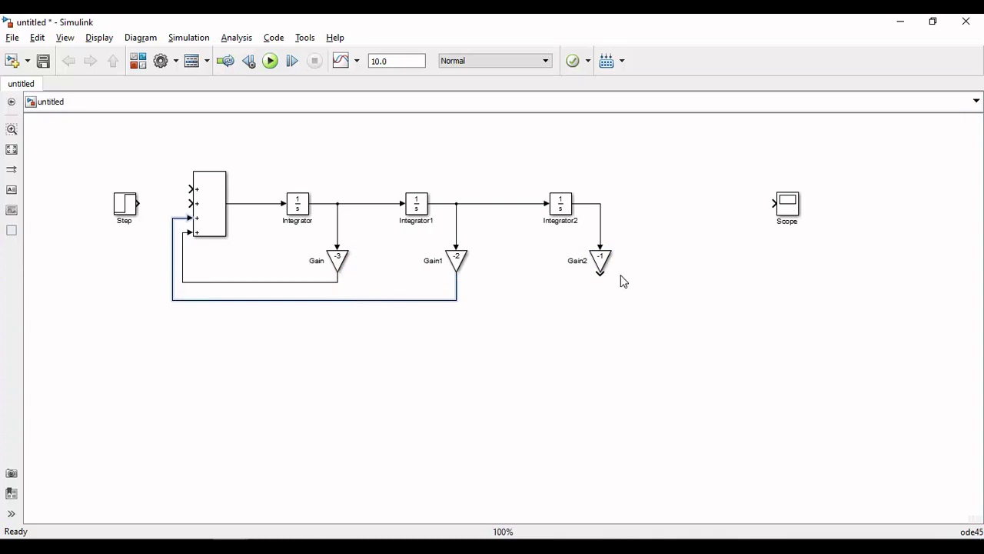
drag(604, 275, 188, 204)
drag(206, 275, 164, 310)
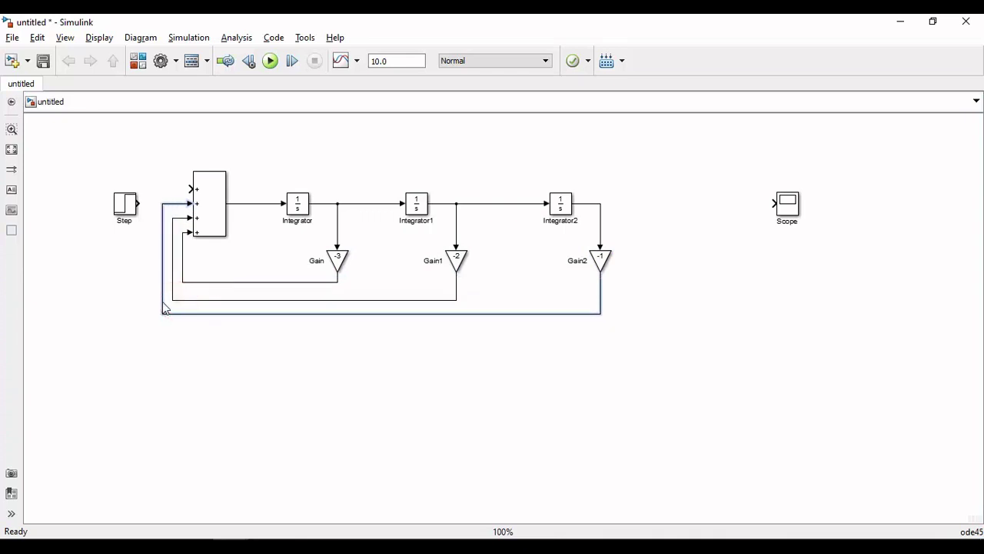
click(129, 207)
- Connect the Step to the Sum's top input and wire Integrator2's output to the Scope
drag(129, 207, 100, 193)
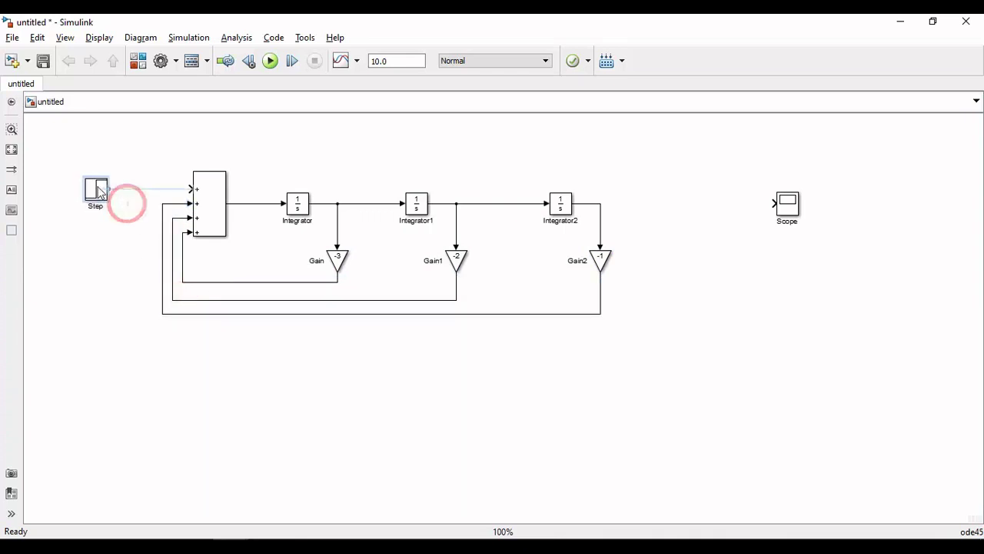
click(138, 191)
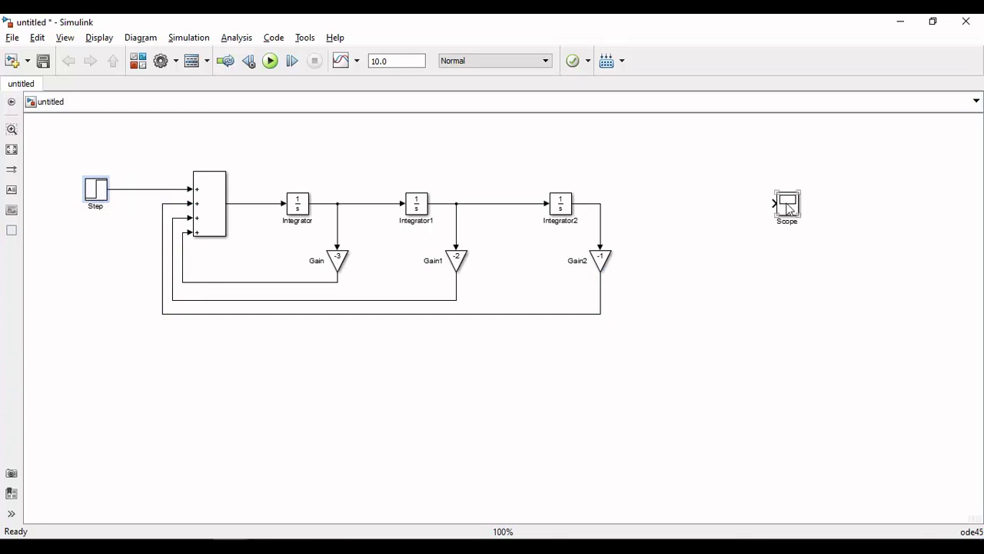
mouse_move(786, 204)
mouse_down()
mouse_move(708, 217)
mouse_move(603, 204)
mouse_up()
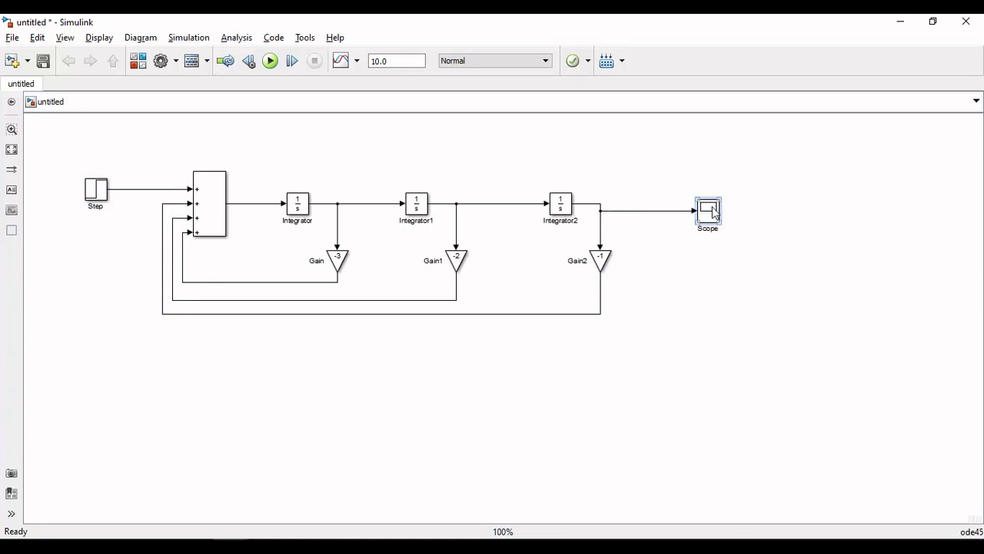
click(714, 205)
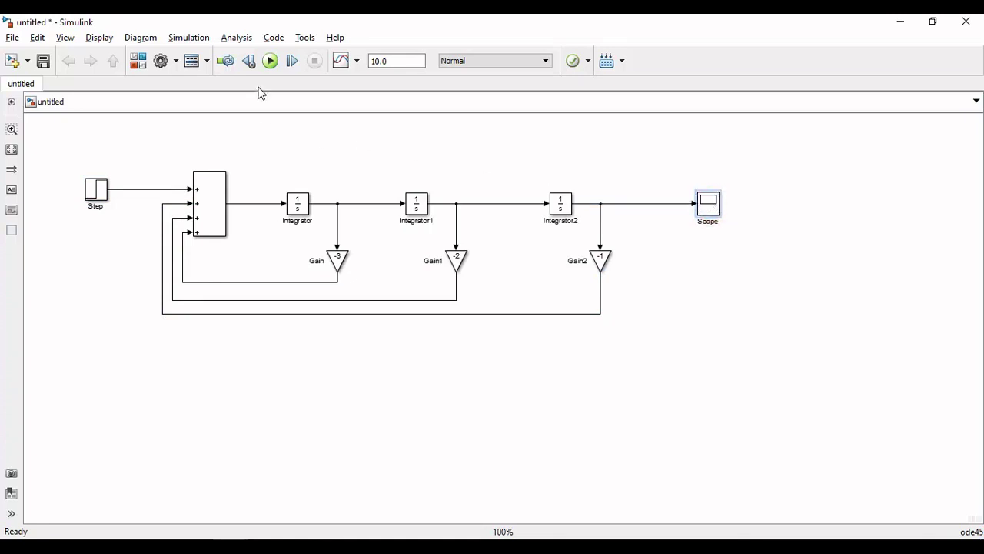
- Run the 10 s simulation, inspect the autoscaled Scope curve peaking near 1.15 at 7 s, then close it
click(270, 60)
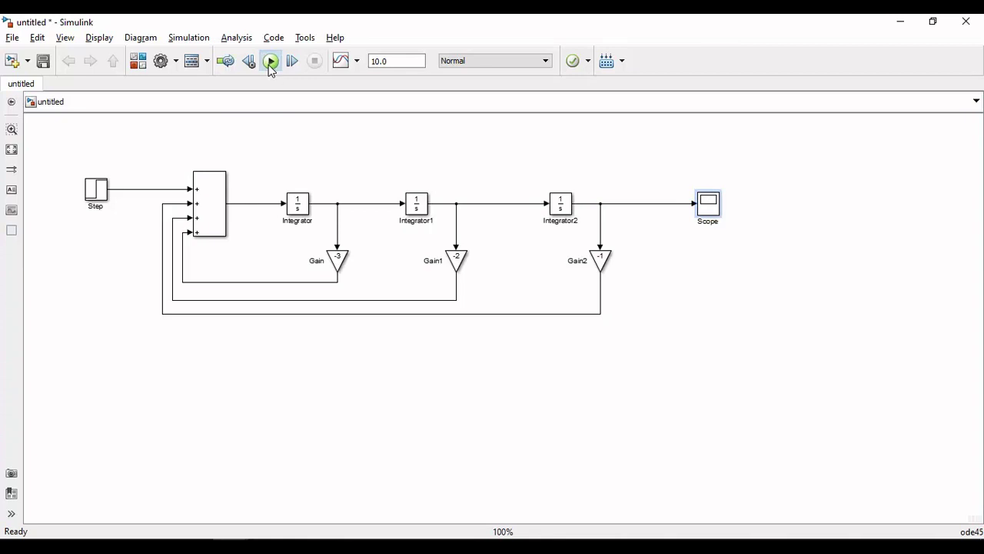
double_click(712, 206)
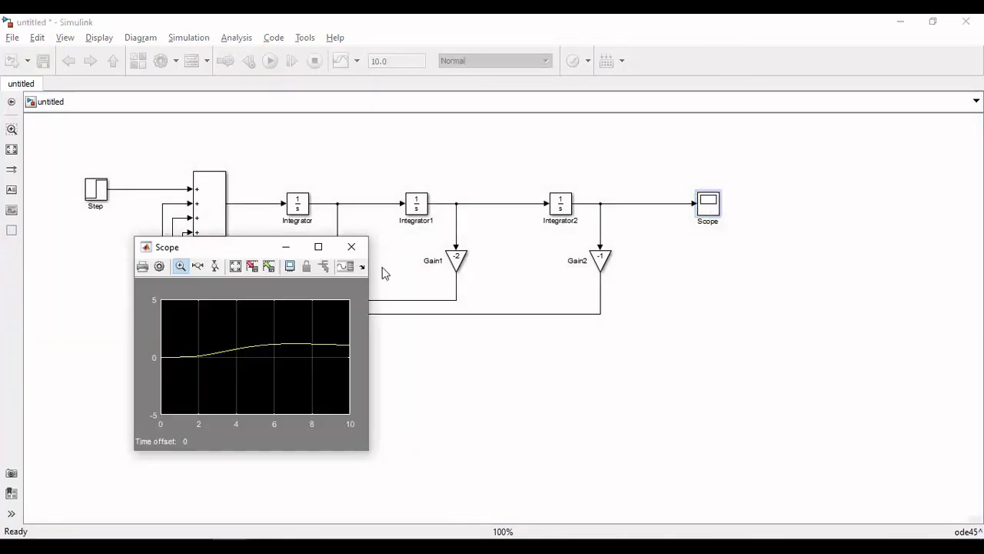
click(237, 271)
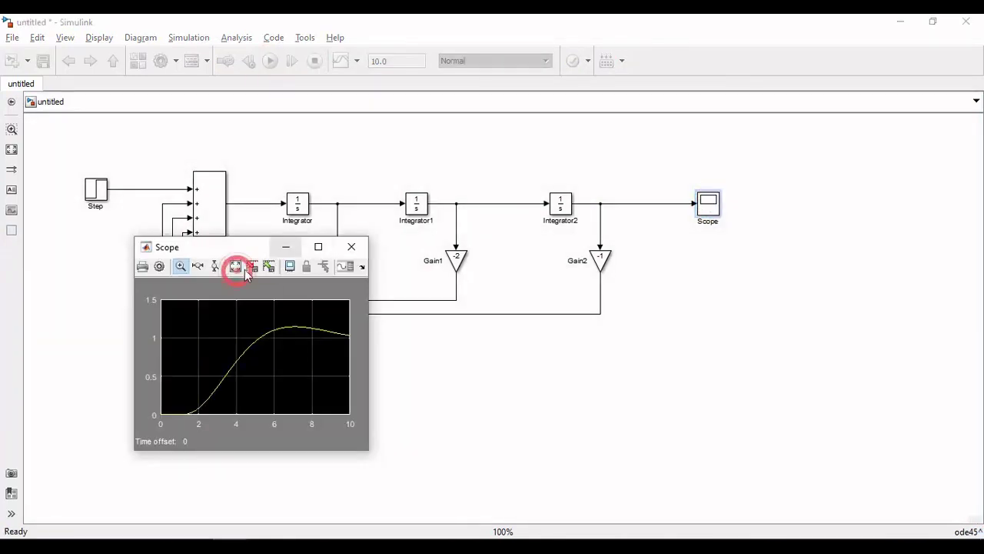
click(319, 248)
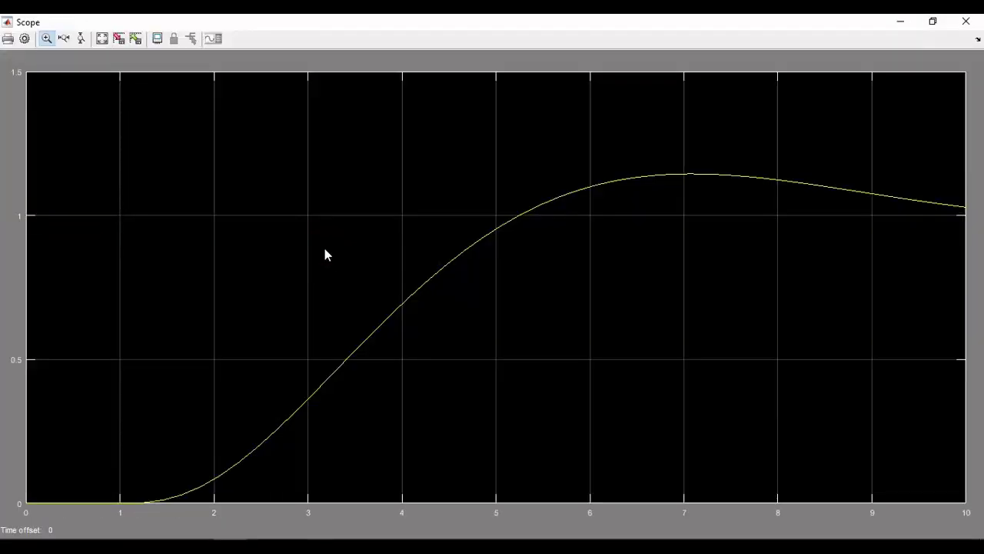
click(101, 39)
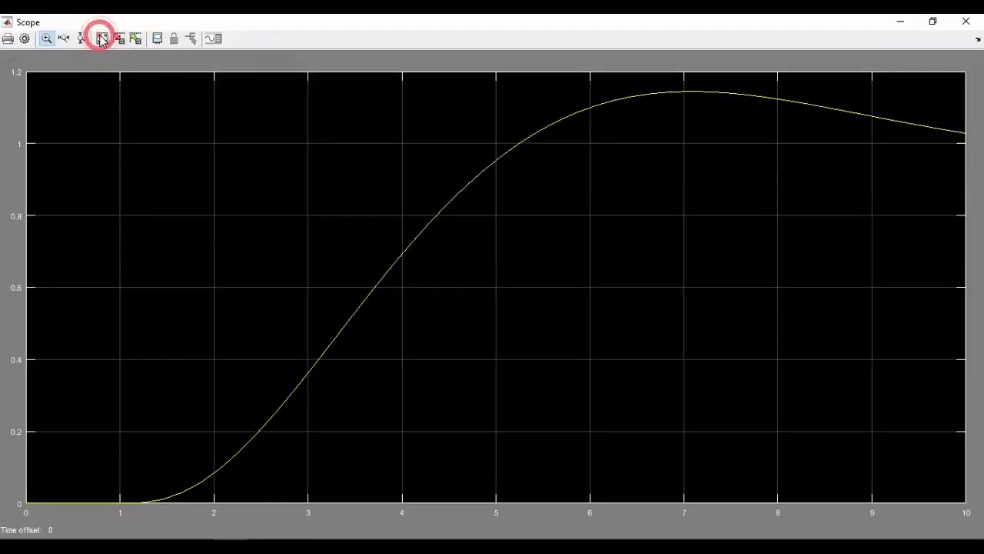
key(alt+F4)
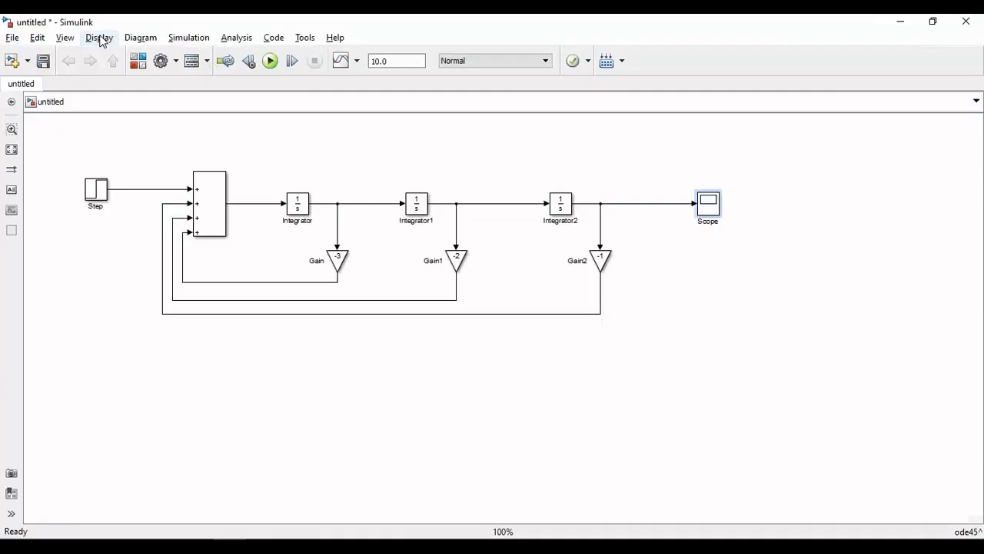
- Set the stop time to 25, rerun, and autoscale the Scope to see the response settle at 1
click(404, 64)
double_click(416, 60)
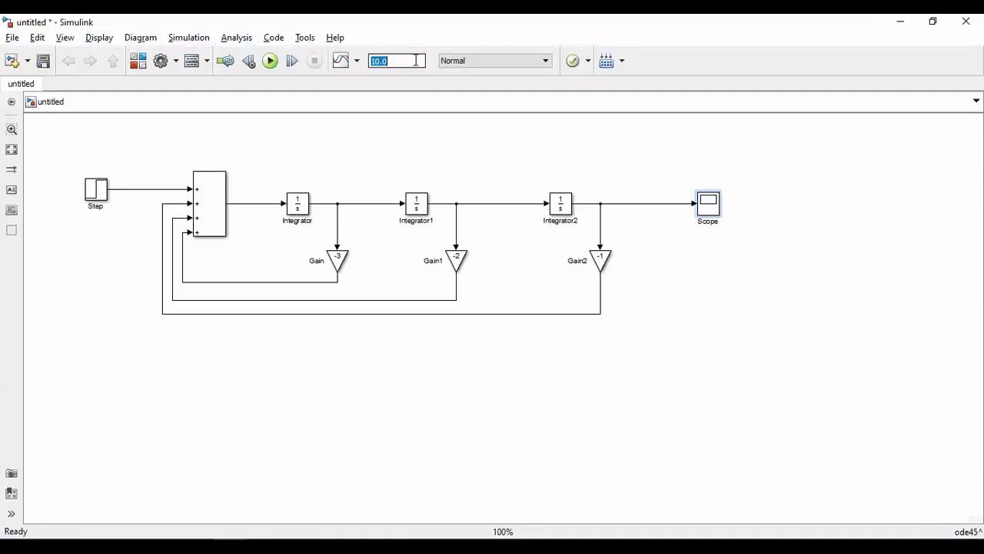
text(25)
click(271, 61)
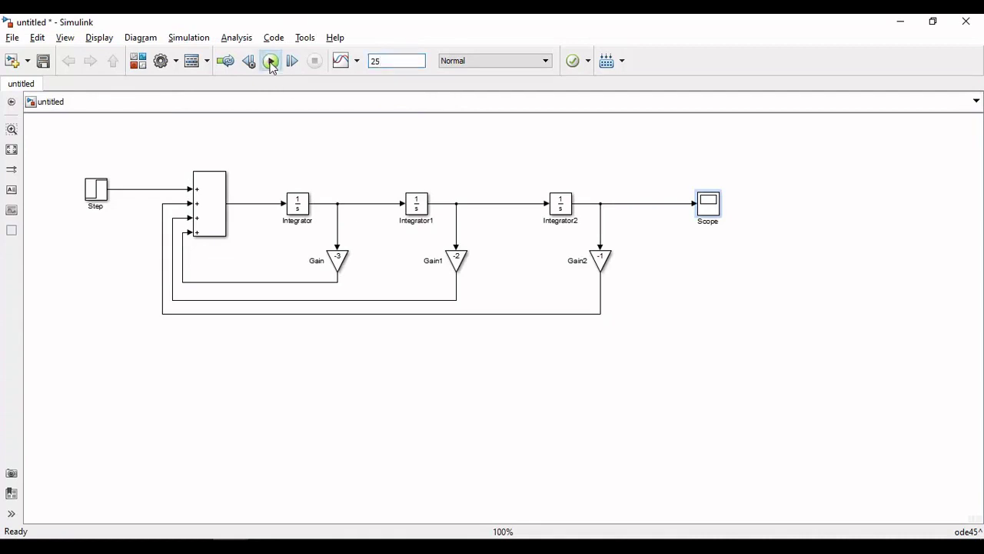
double_click(710, 205)
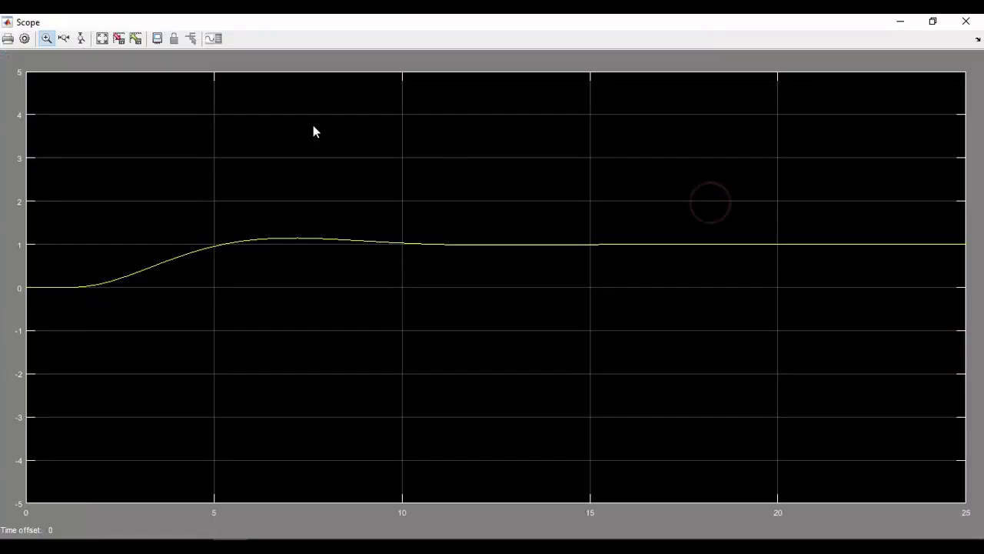
click(102, 39)
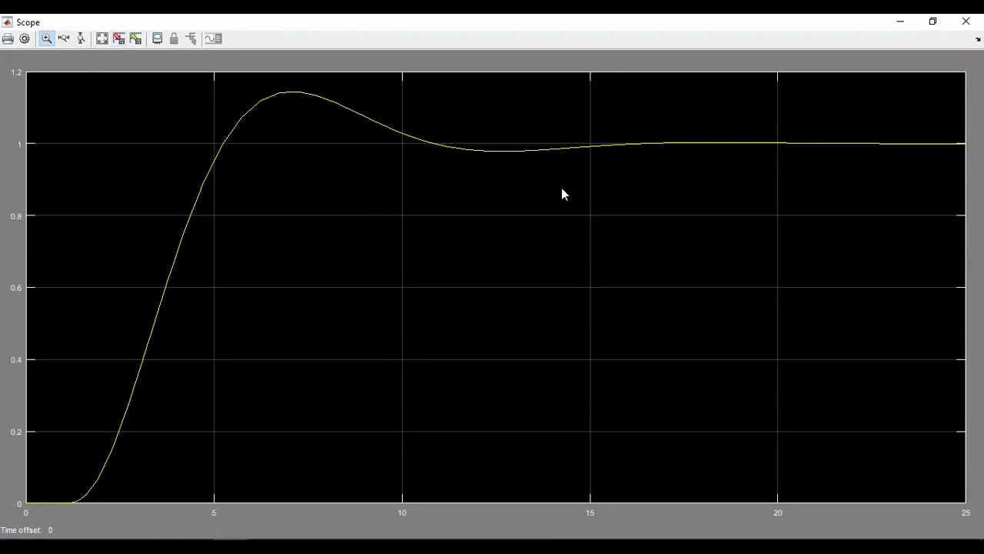